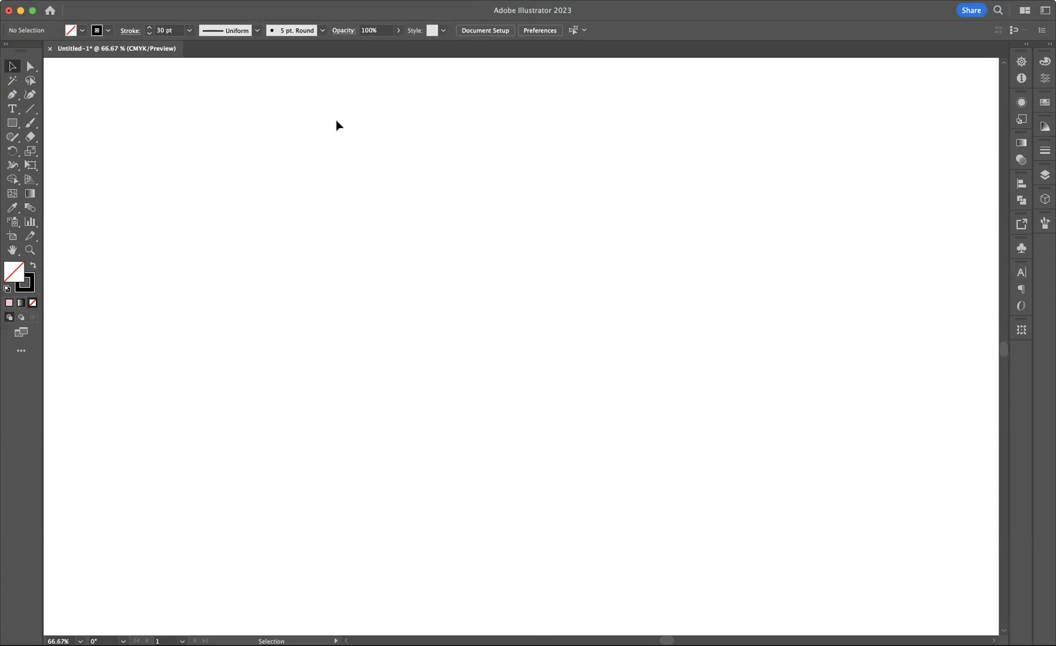
Show the grid over the blank Untitled-1 artboard and pick the Pen tool
left_click(266, 0)
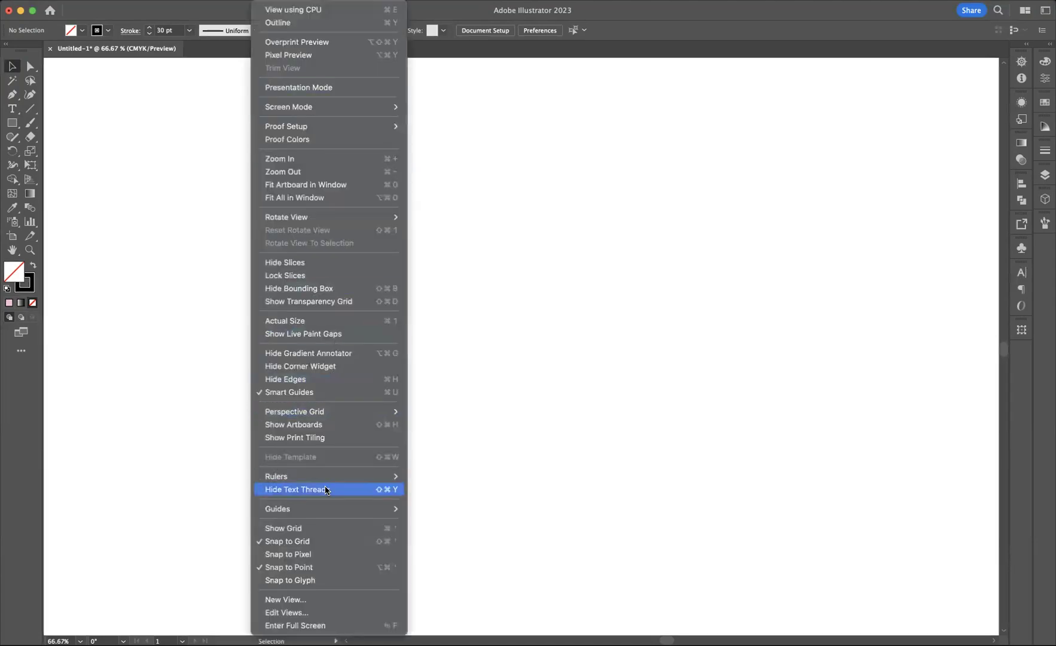
left_click(294, 529)
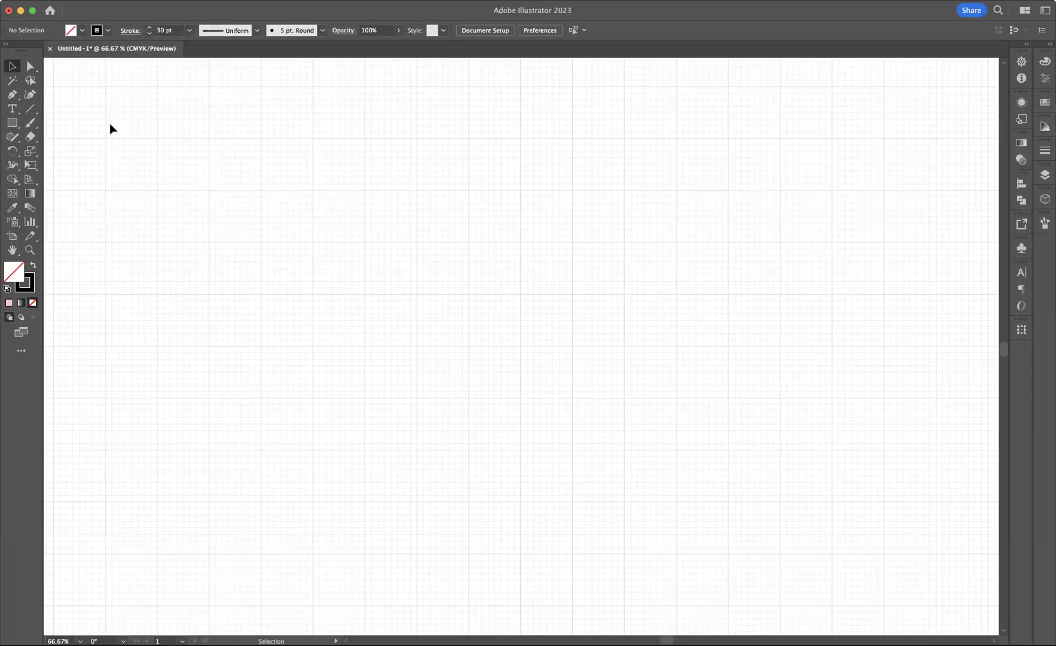
left_click(12, 95)
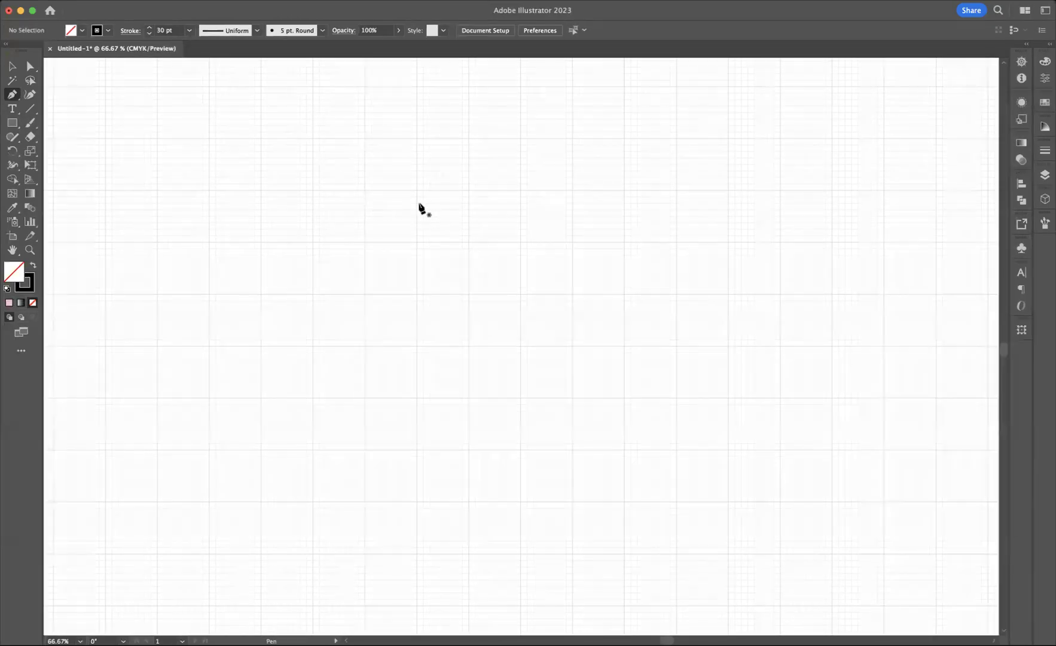
Draw the P path from its inner top end, across and down the right, then down the stem
left_click(416, 190)
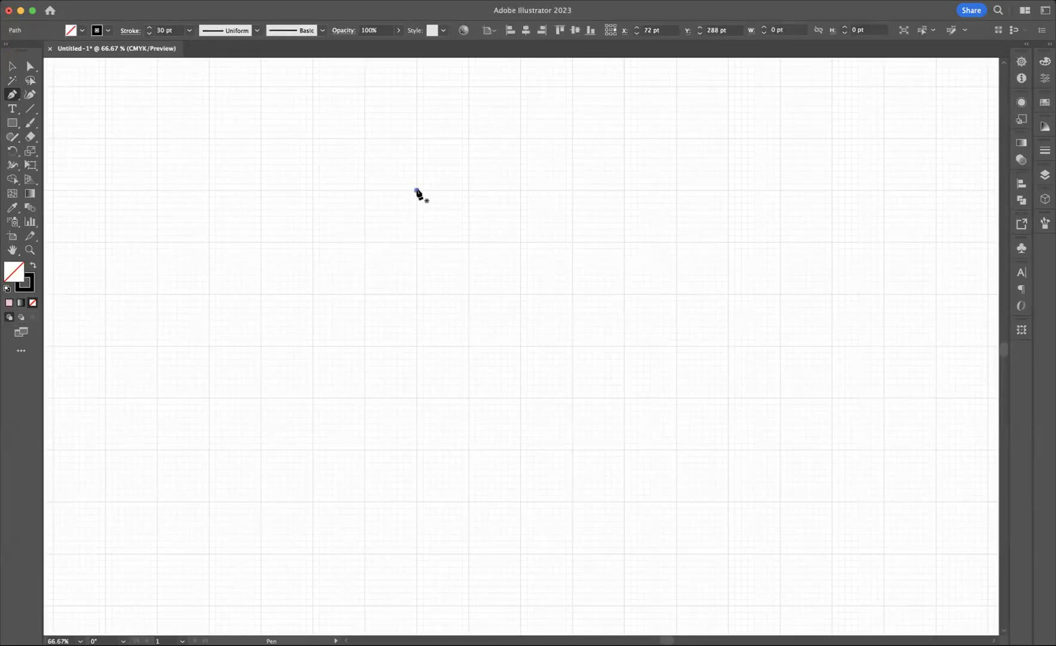
left_click(522, 191)
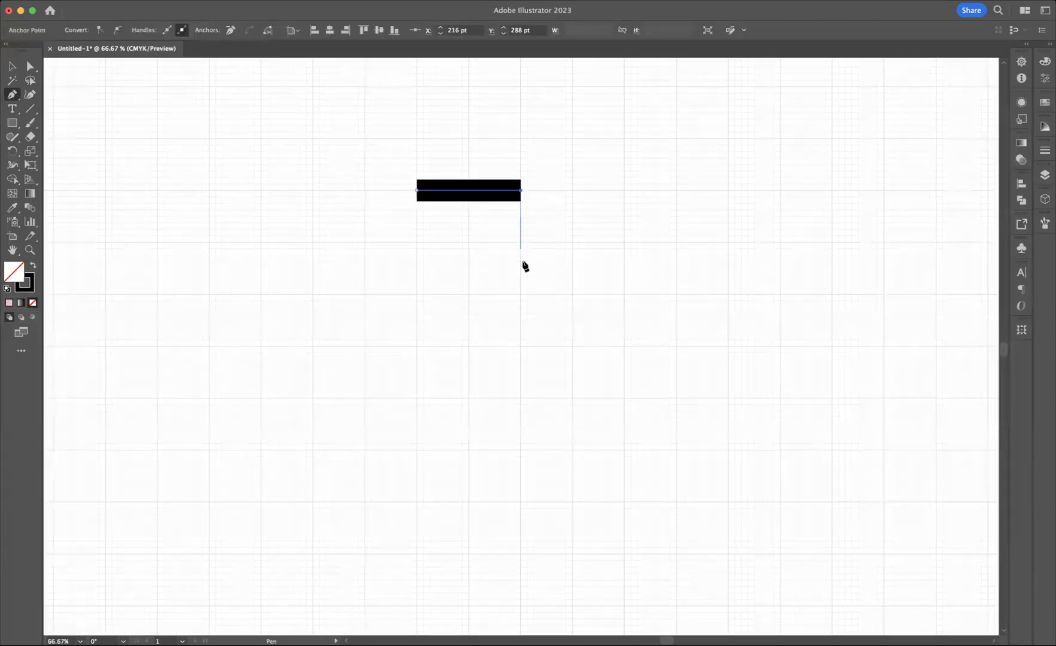
left_click(520, 294)
left_click(365, 294)
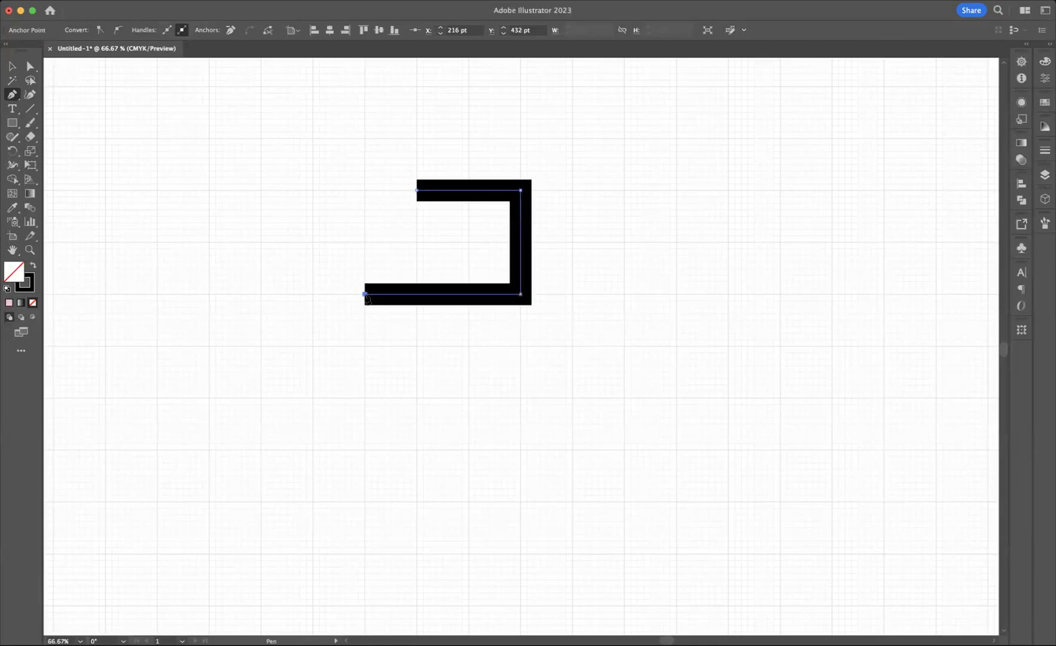
left_click(365, 449)
left_click(417, 449)
left_click(417, 345)
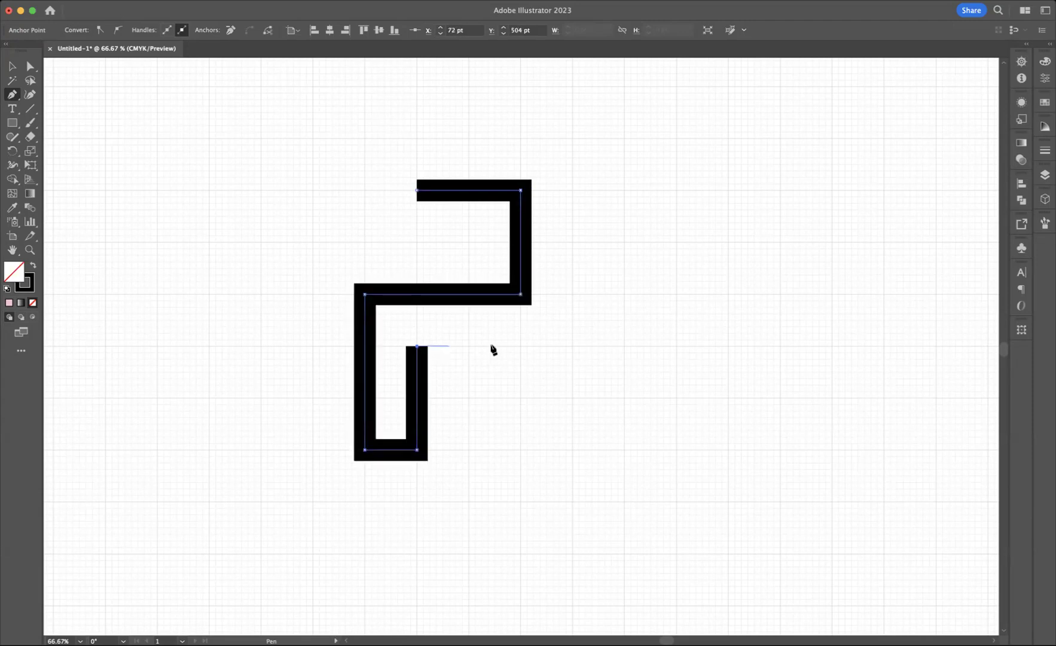
Finish the path along the bowl bottom, up the right side, across the top, and deselect
left_click(573, 345)
left_click(573, 138)
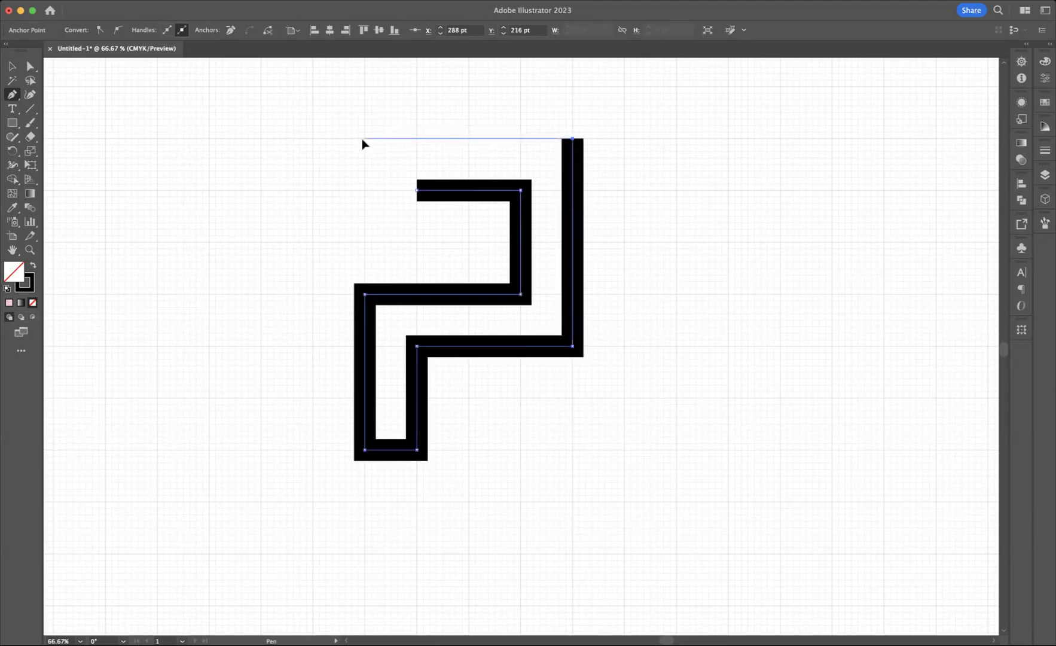
left_click(364, 138)
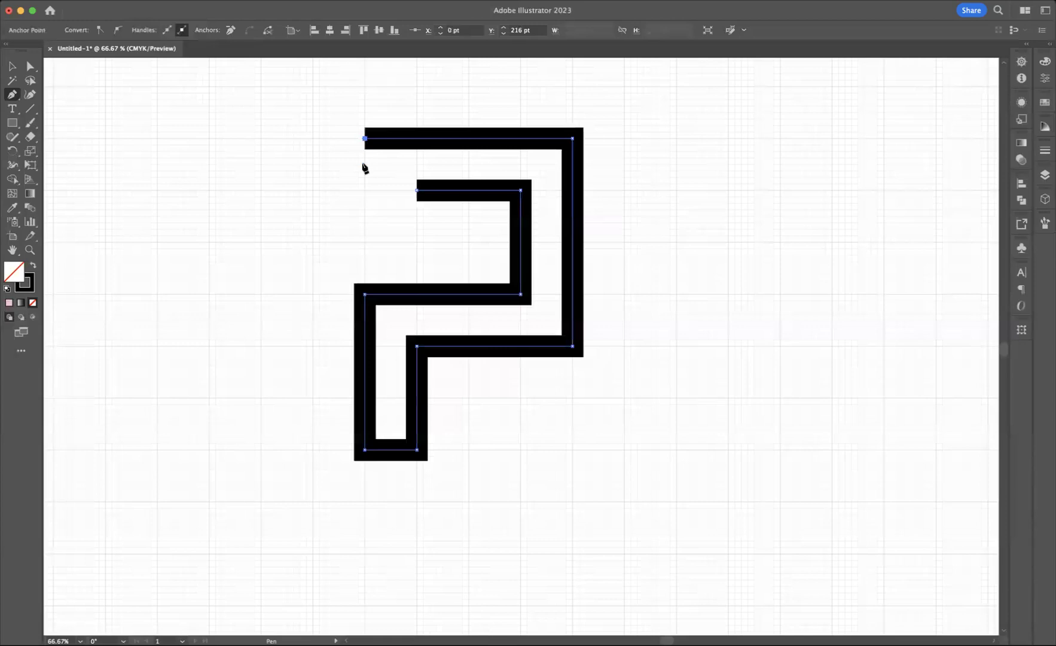
left_click(364, 242)
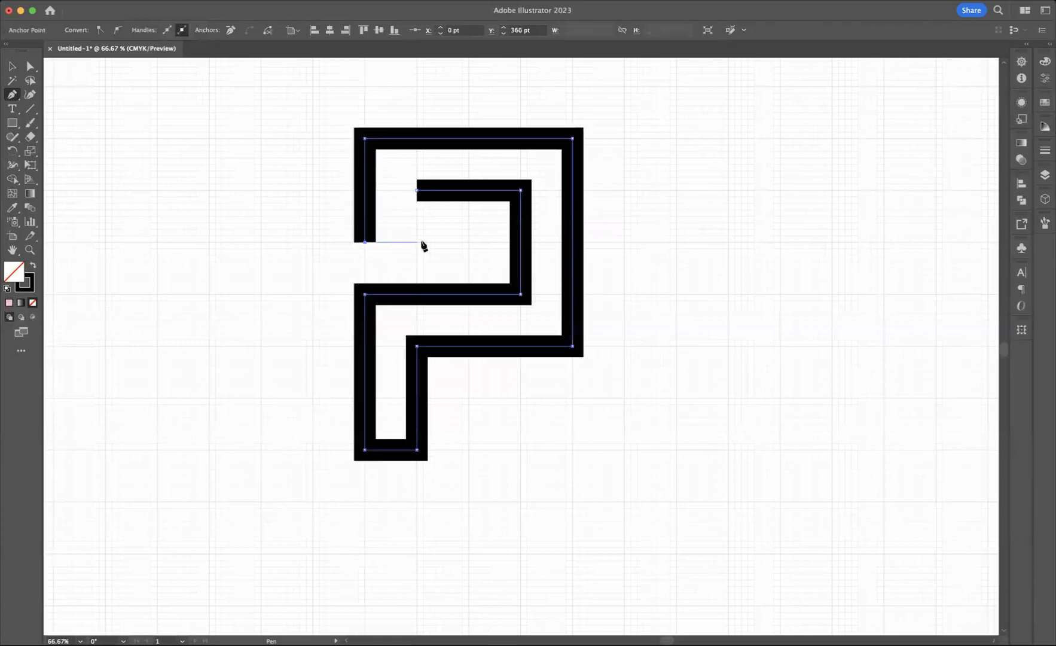
left_click(469, 242)
left_click(12, 65)
left_click(300, 223)
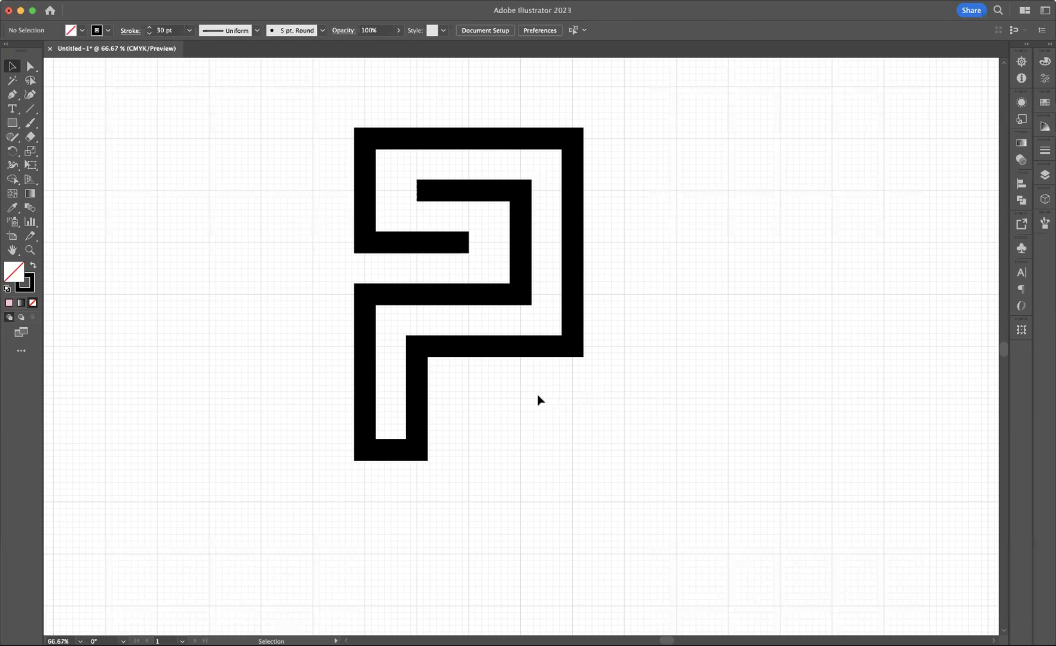
Centre the P and round its top-left corners
key("space")
left_click_drag(497, 392, 534, 429)
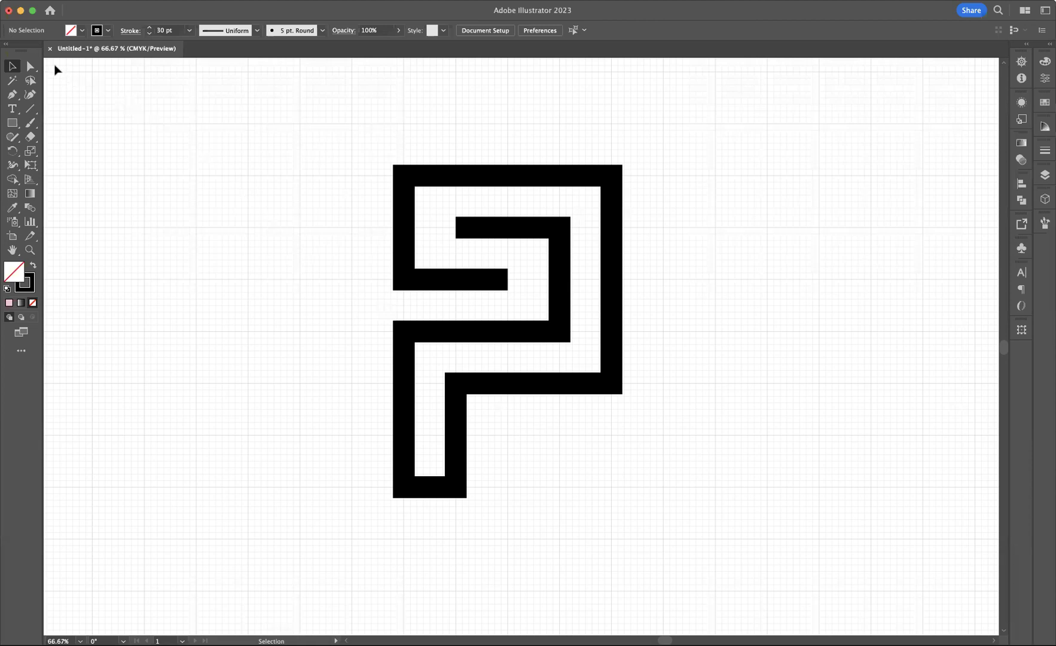
left_click(30, 67)
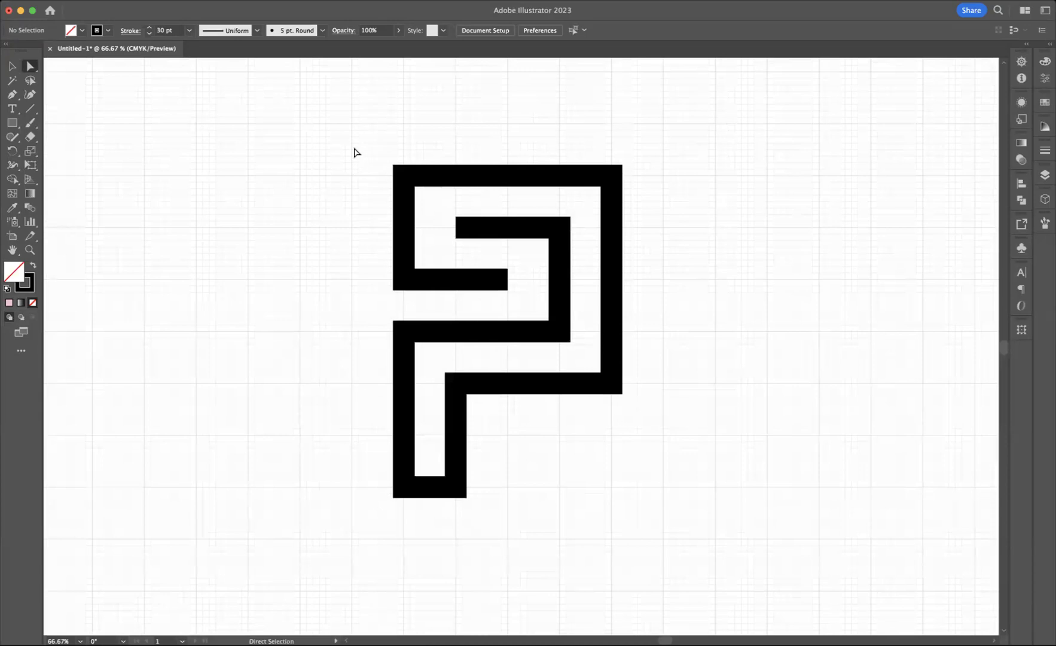
mouse_move(355, 149)
left_mouse_down()
mouse_move(405, 170)
mouse_move(424, 306)
left_mouse_up()
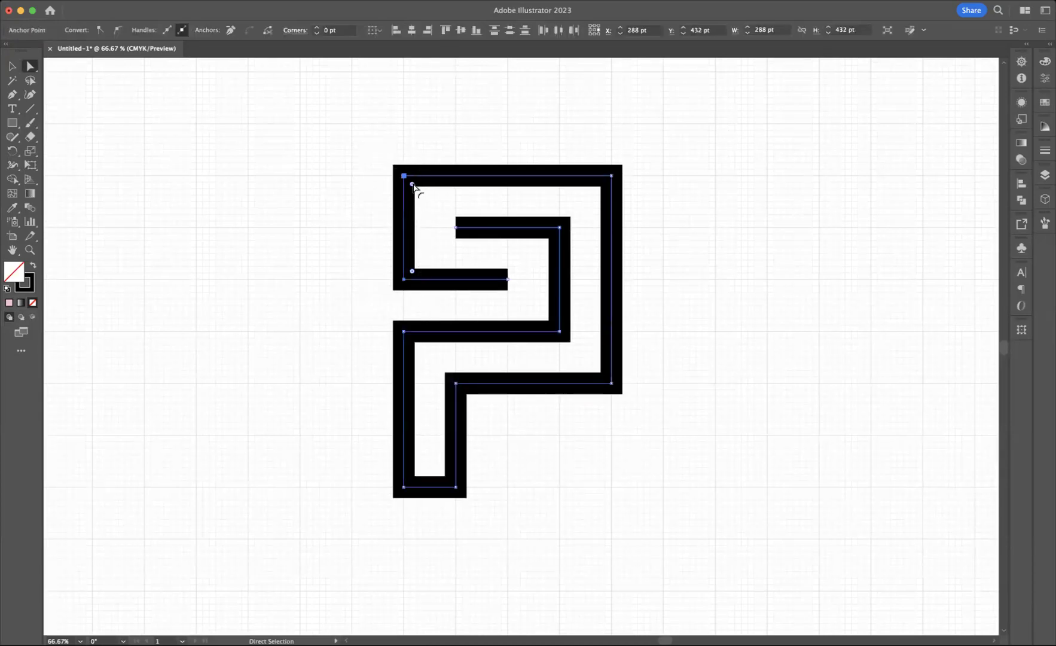
left_click_drag(414, 186, 472, 220)
Round the P's outer right corners and its inner right corners to 72 pt
left_click_drag(592, 138, 650, 421)
left_click_drag(604, 187, 466, 238)
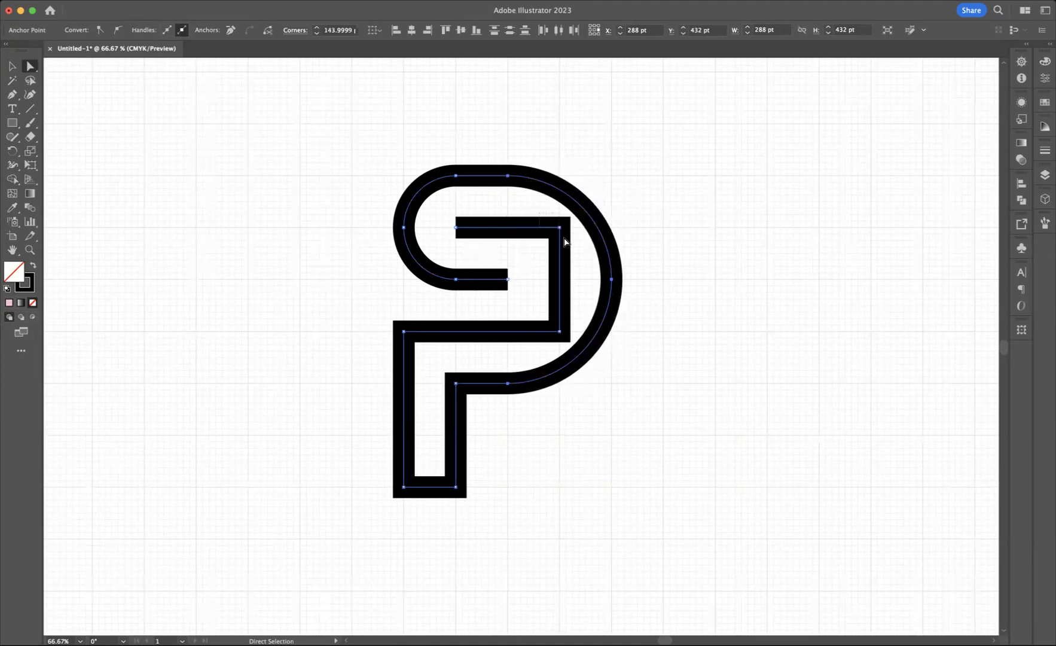
left_click(574, 343)
left_click_drag(550, 236, 470, 268)
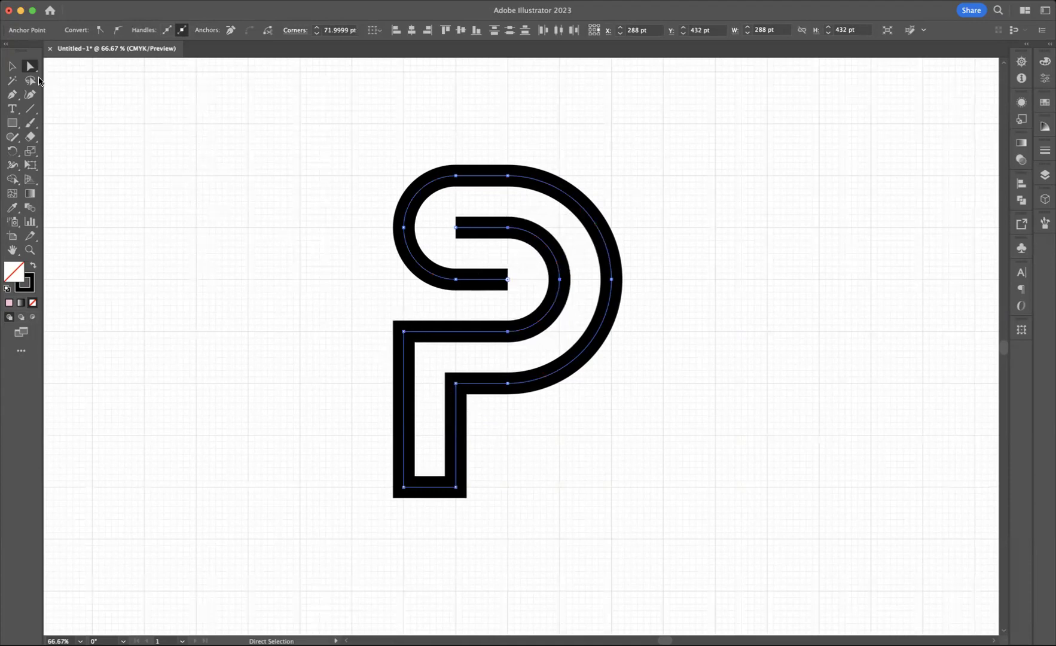
Round the lower-left bend and the inner corners where the stem meets the bowl
left_click(31, 82)
mouse_move(401, 309)
left_mouse_down()
mouse_move(374, 340)
mouse_move(453, 417)
mouse_move(476, 396)
mouse_move(454, 351)
mouse_move(395, 308)
left_mouse_up()
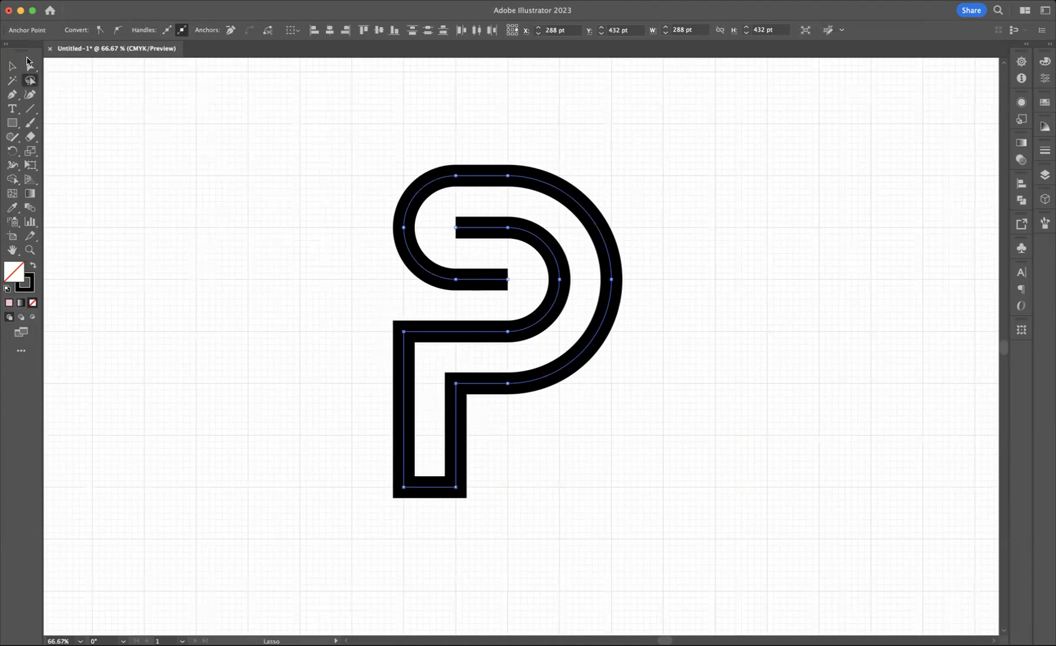
left_click(27, 63)
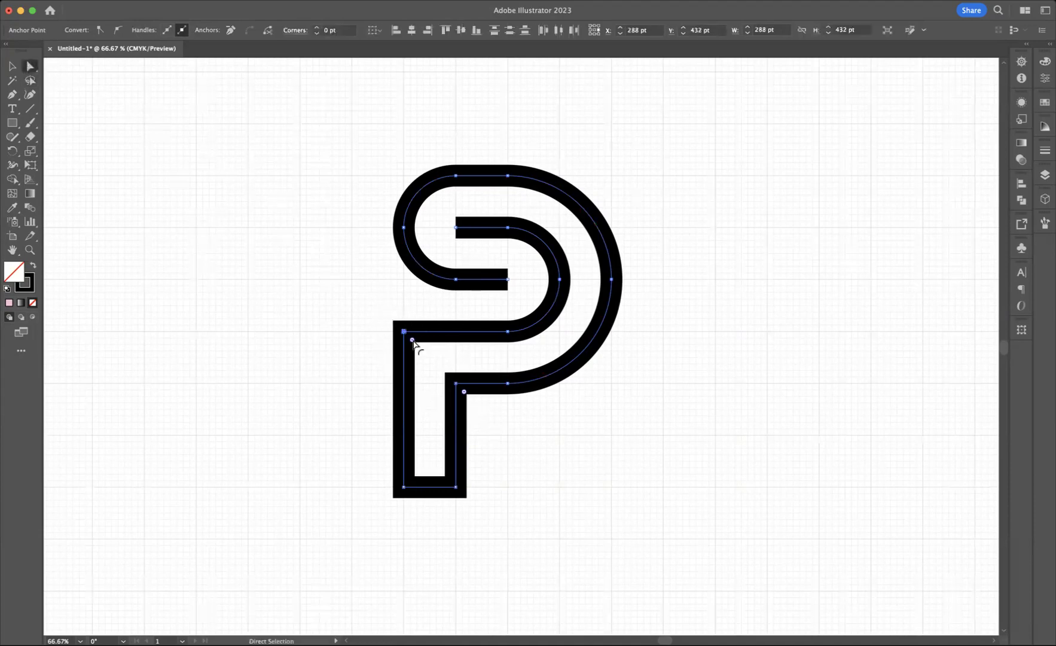
left_click_drag(412, 339, 442, 368)
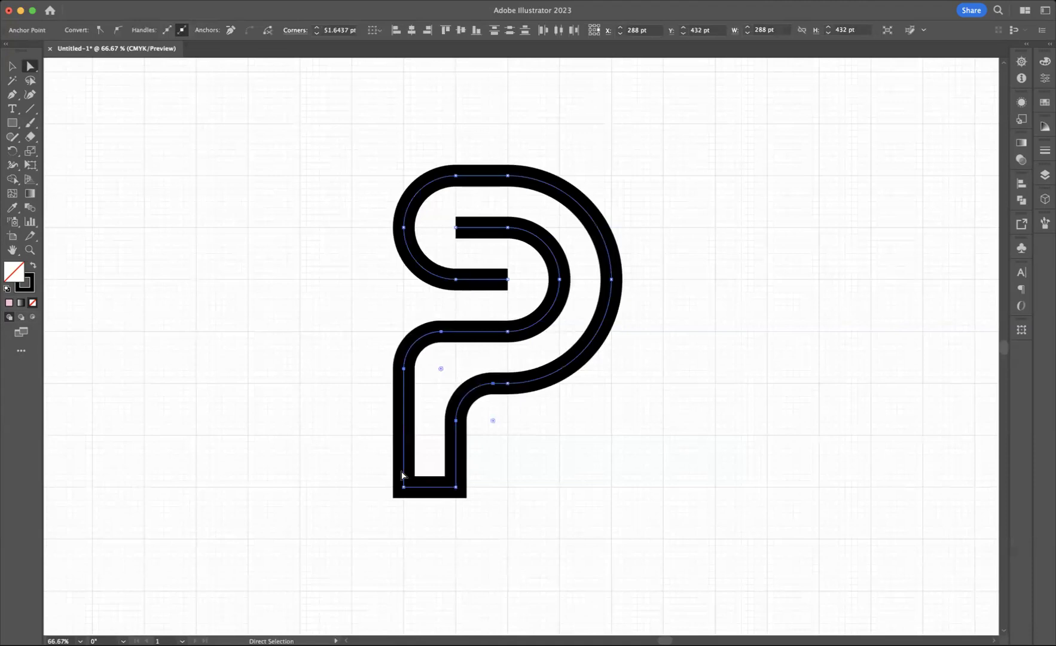
Round the P's bottom corners to 36 pt, then deselect the artwork
left_click(508, 533)
left_click(413, 479)
left_click_drag(413, 478, 442, 442)
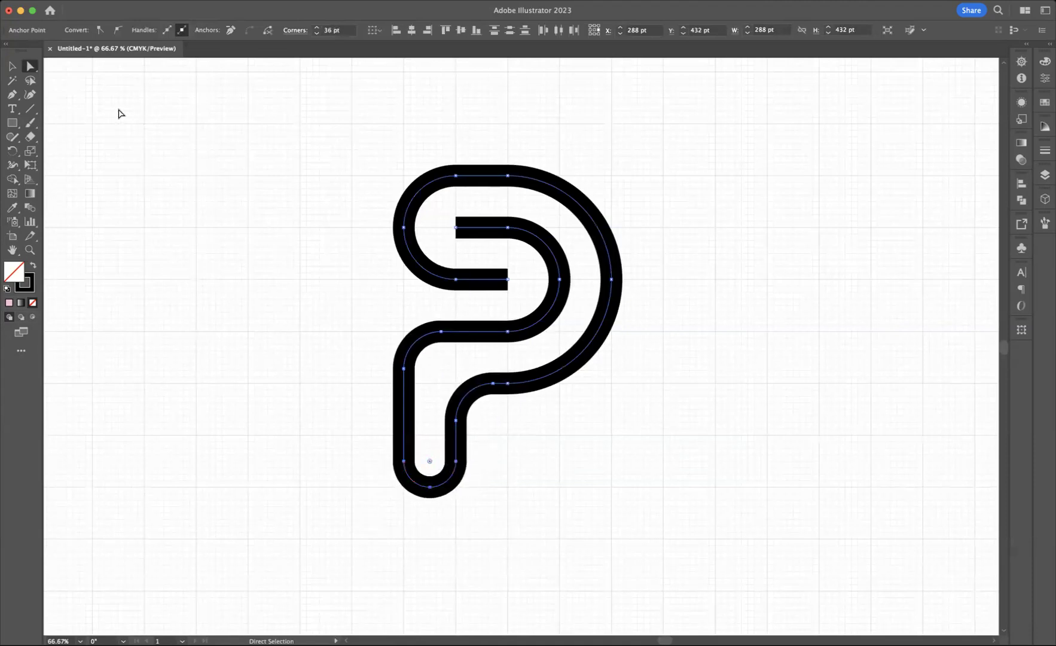
left_click(12, 66)
left_click(287, 191)
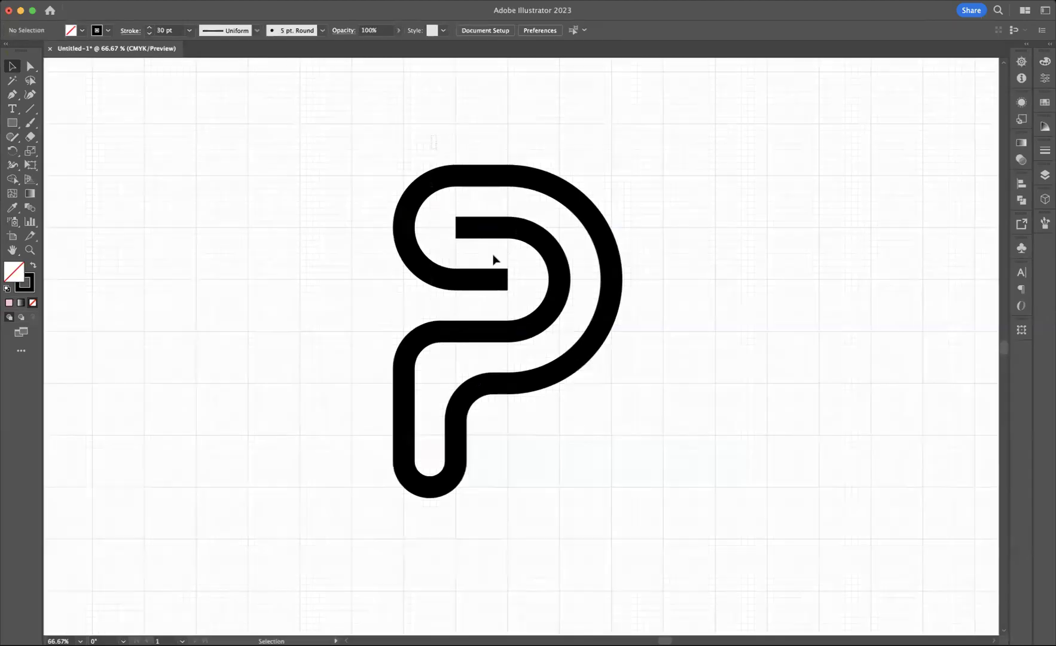
Give both open ends of the P's stroke Round Cap in the Stroke panel
left_click_drag(494, 258, 594, 476)
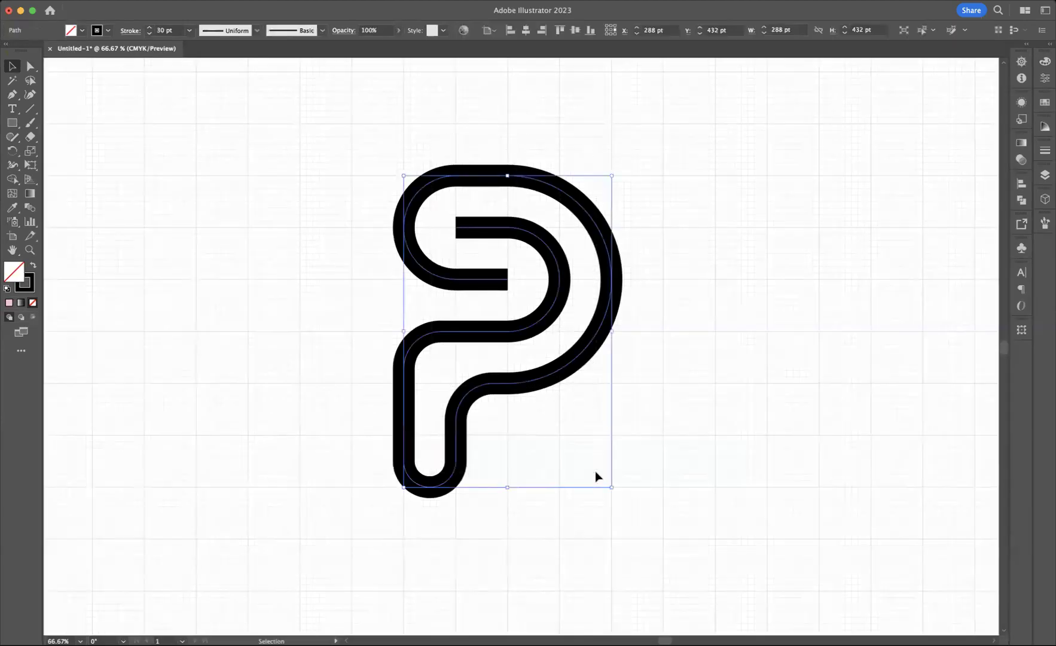
left_click(130, 30)
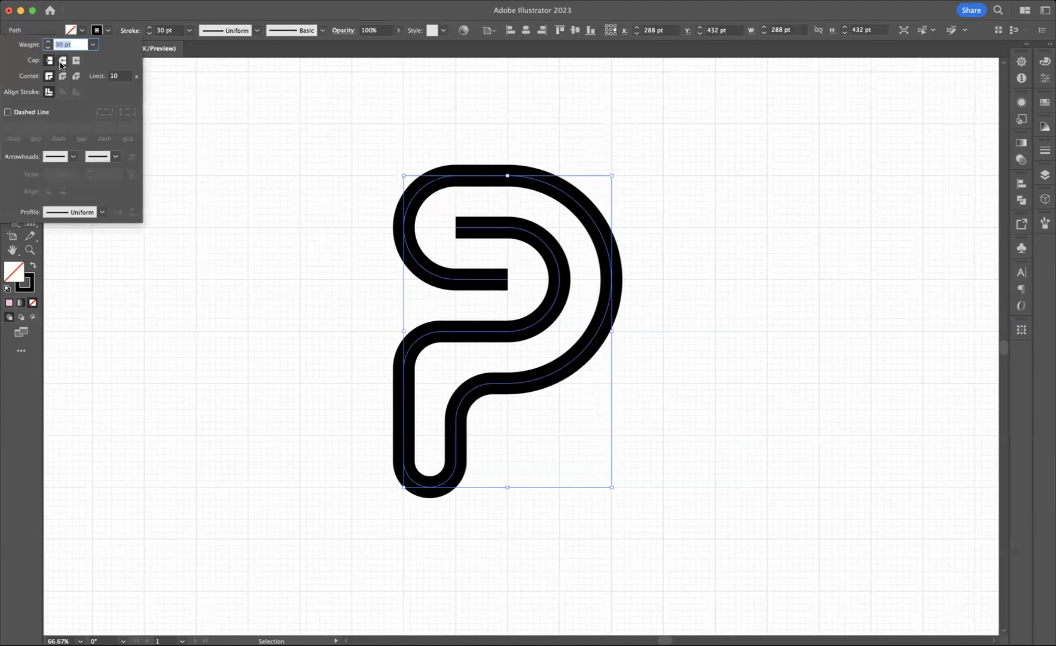
left_click(62, 61)
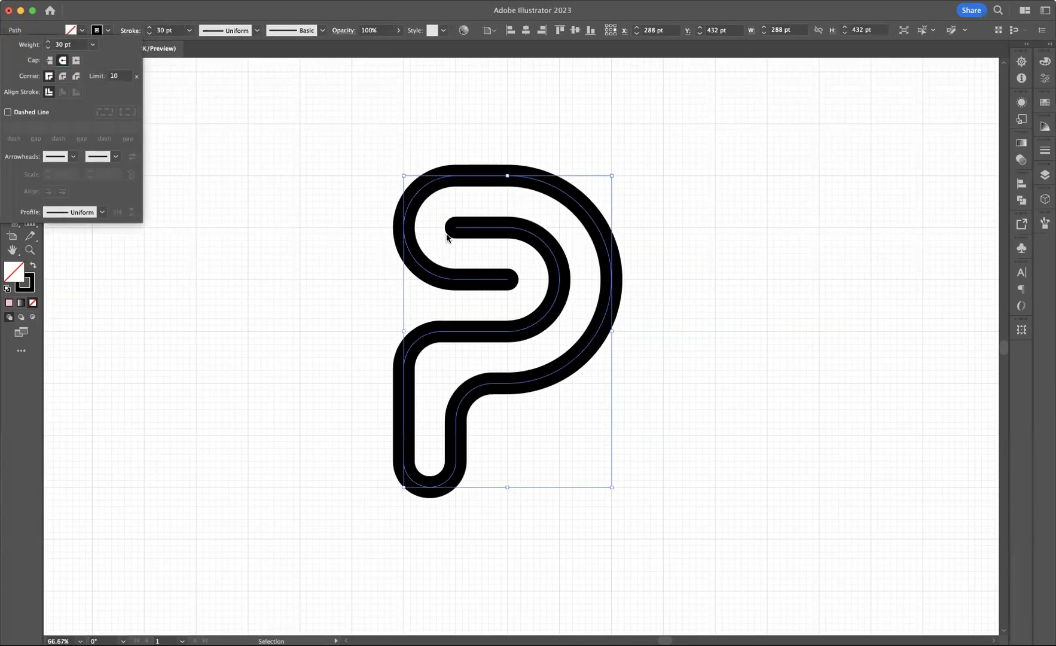
left_click(312, 210)
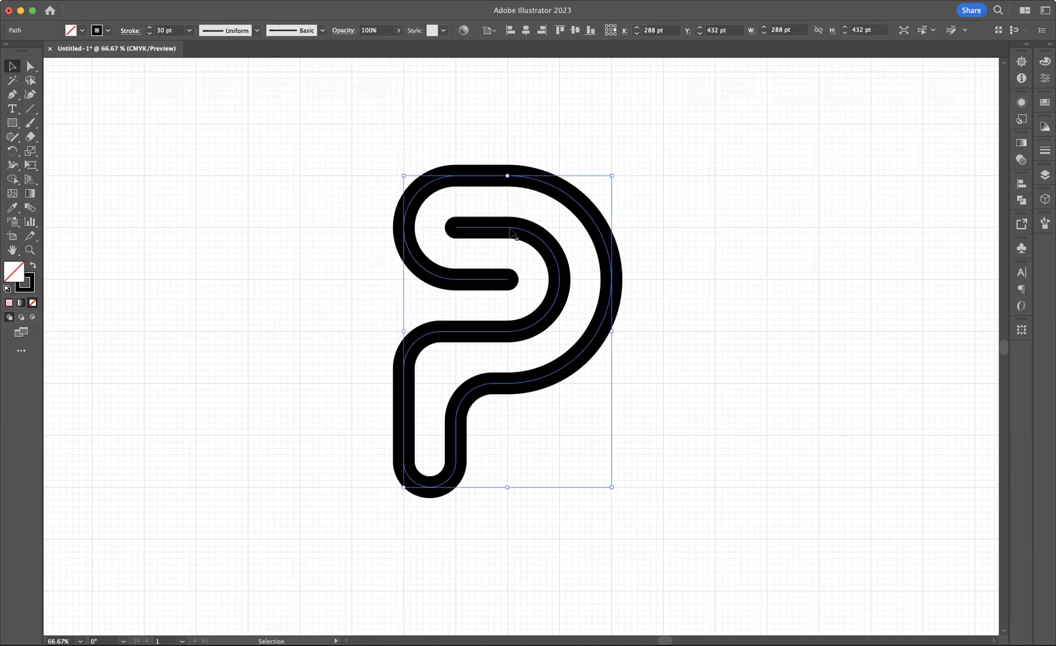
Set the P's stroke colour to the CMYK Cyan swatch
left_click(107, 31)
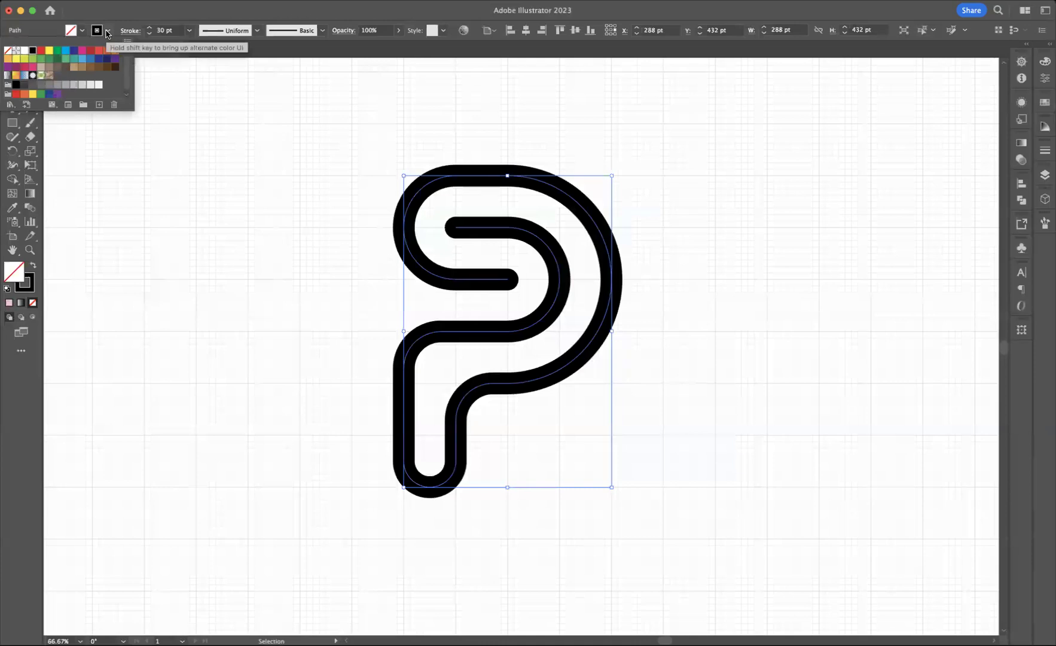
left_click(66, 51)
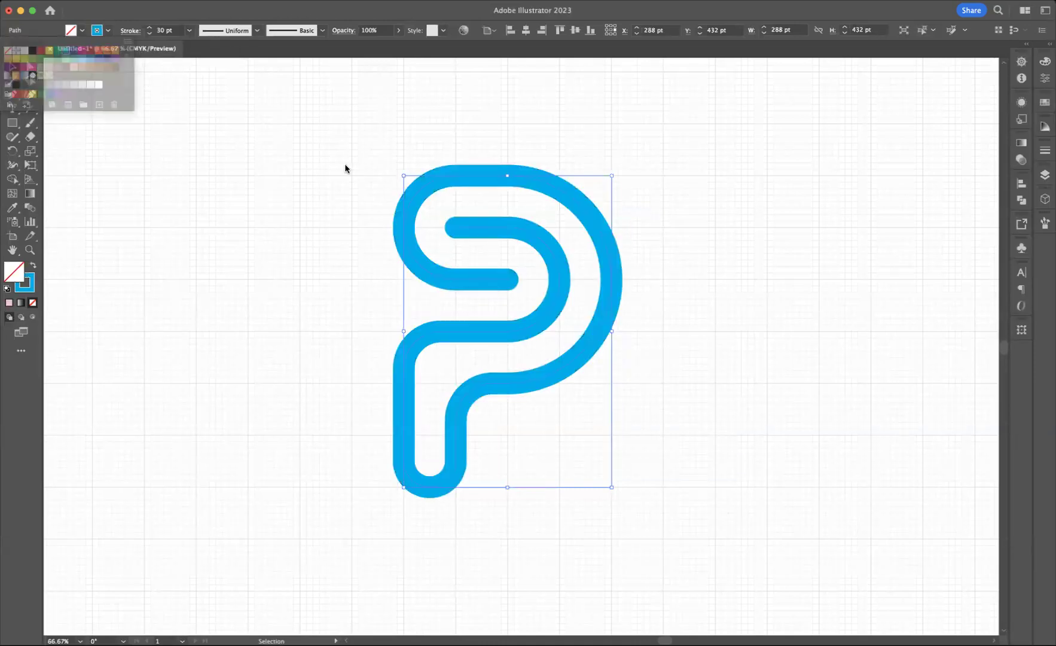
left_click_drag(341, 149, 644, 479)
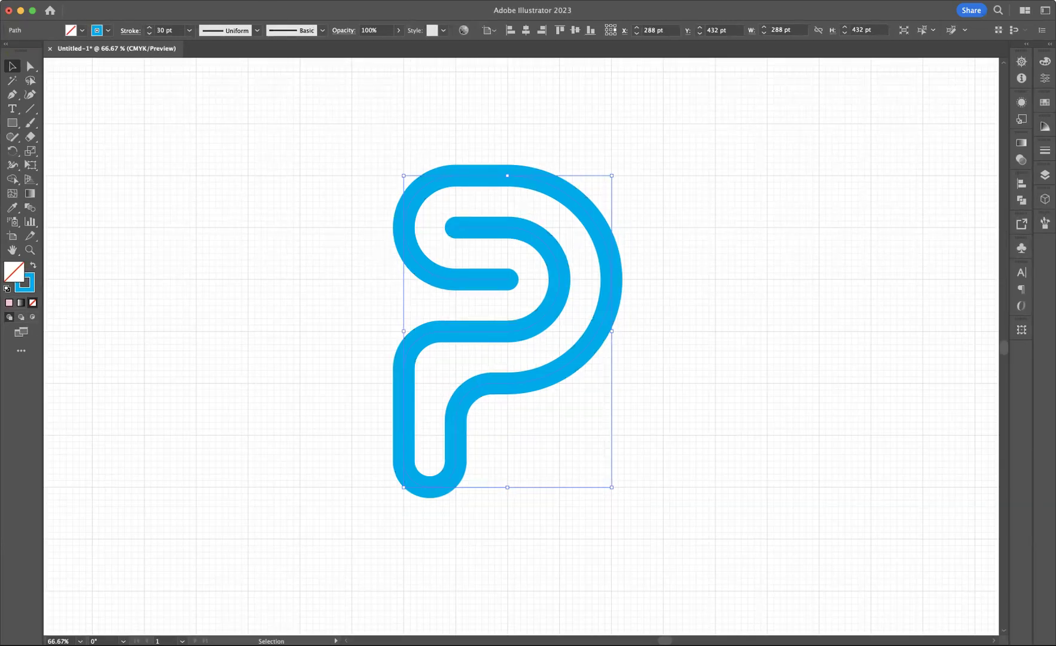
Apply Effect > 3D and Materials > Inflate to the cyan P, giving 10 px depth
left_click(239, 1)
mouse_move(270, 79)
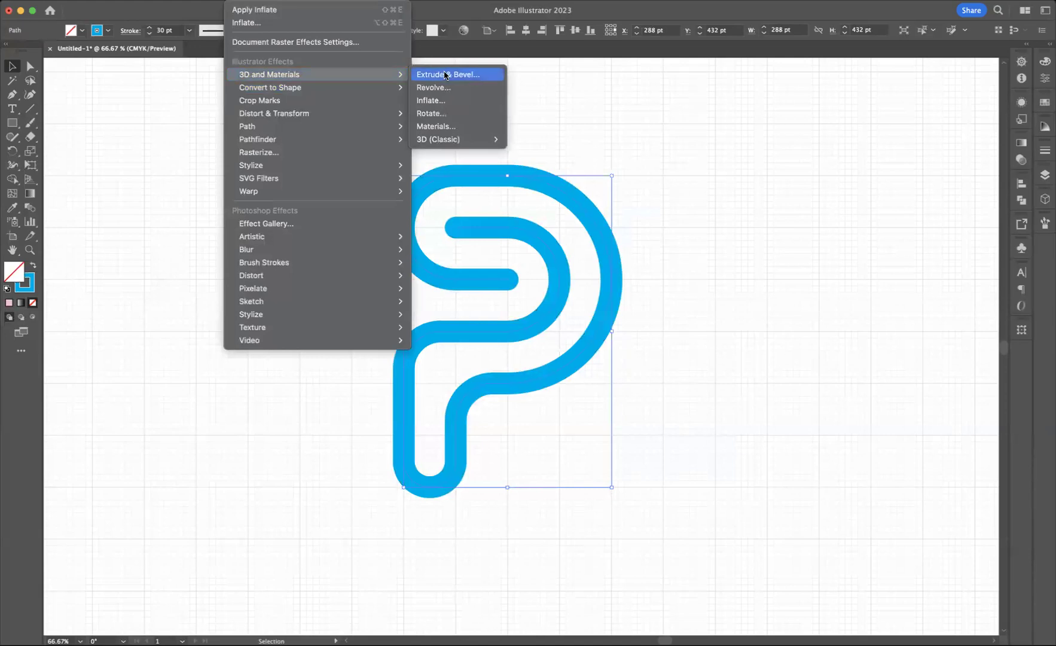
left_click(450, 101)
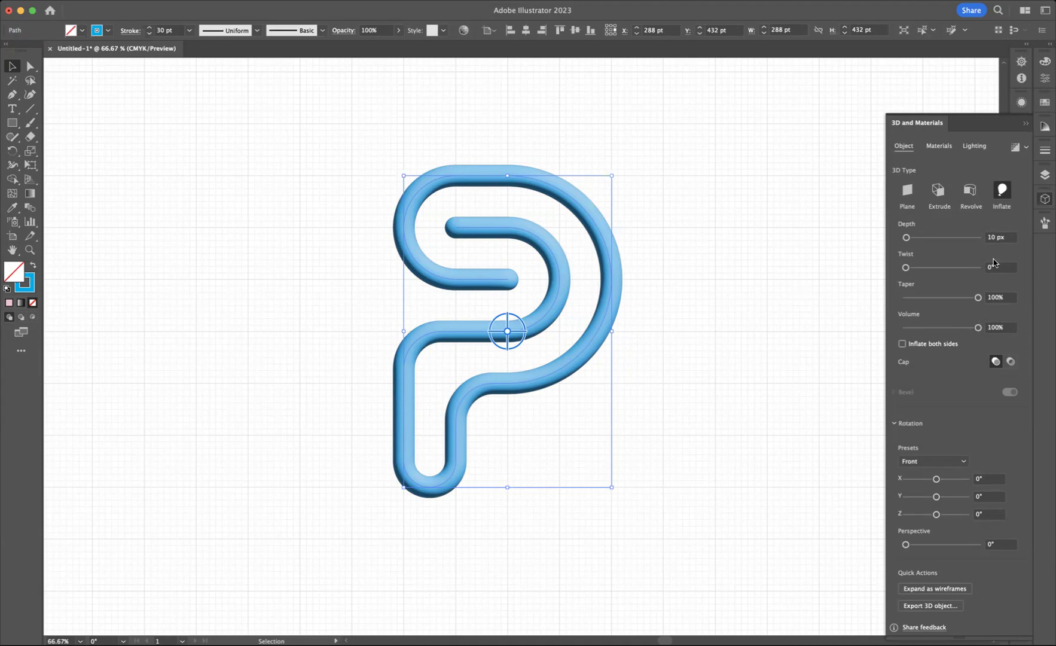
Set the Default material's Roughness to 0.2 and Metallic to 0.4
left_click(938, 146)
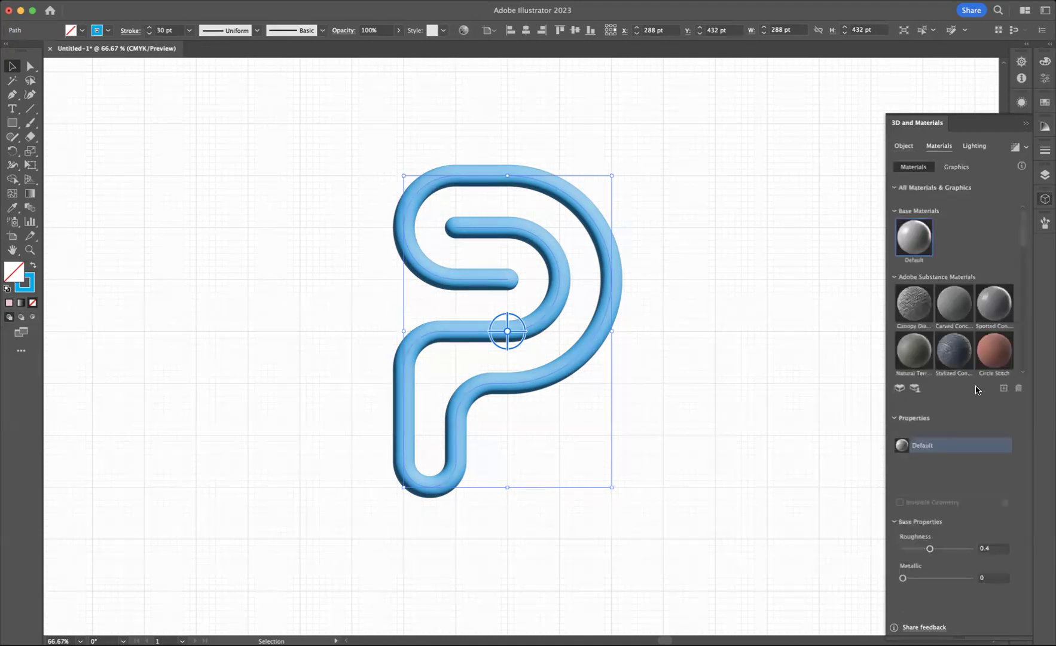
left_click(995, 548)
type("0.2")
left_click(996, 578)
type("0.4")
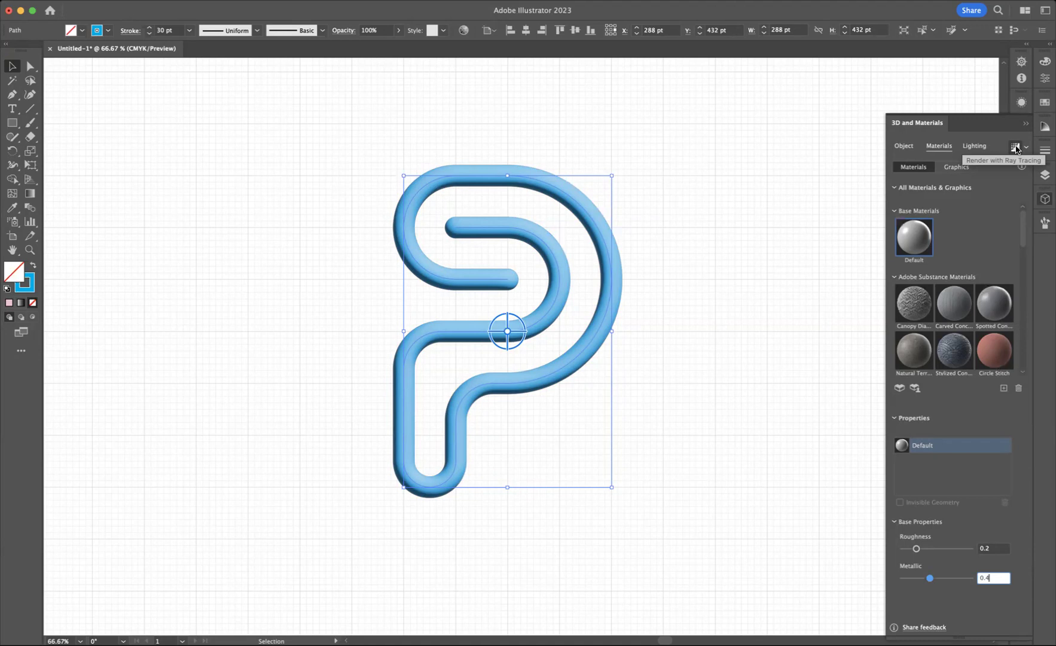
Render the 3D P with ray tracing and commit Metallic at 0.4
left_click(1015, 147)
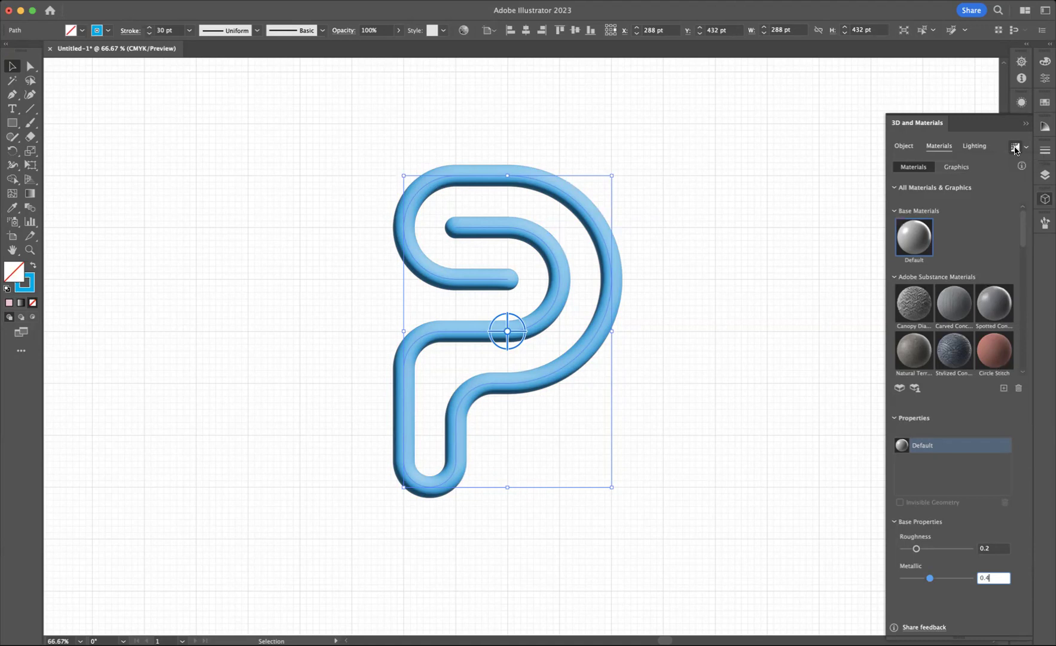
key("Return")
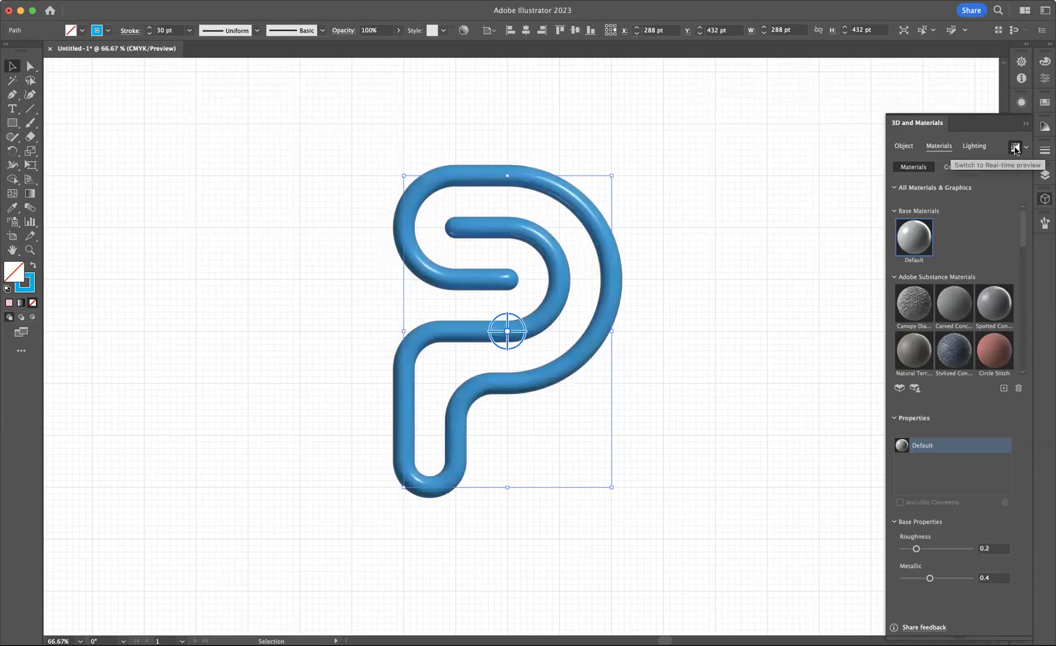
Deselect the P, hide the grid, and close the 3D and Materials panel
left_click(783, 232)
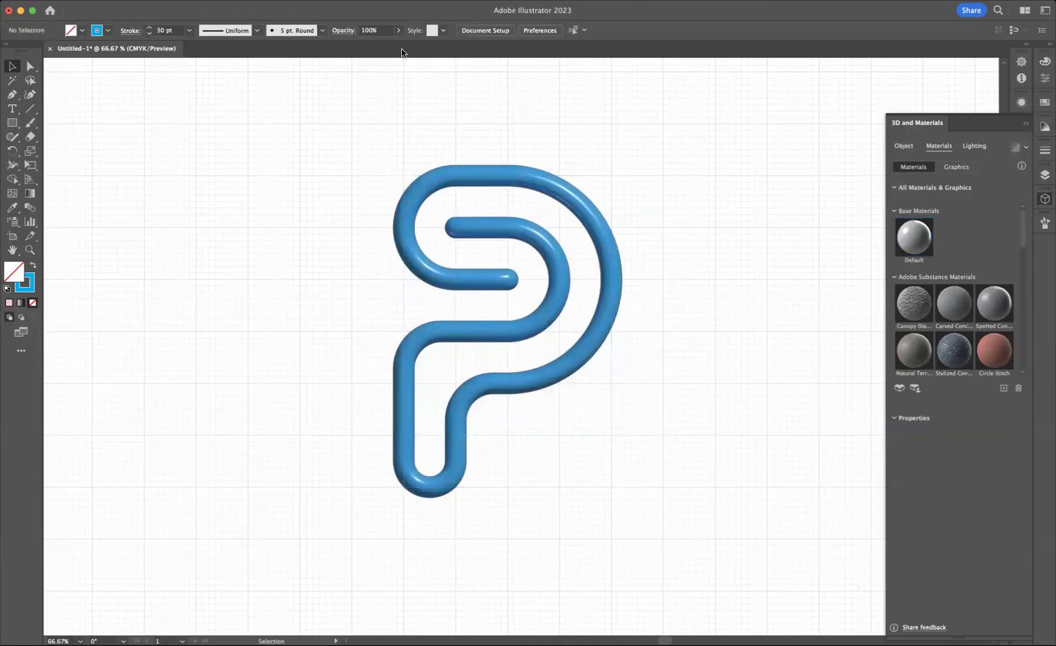
left_click(272, 0)
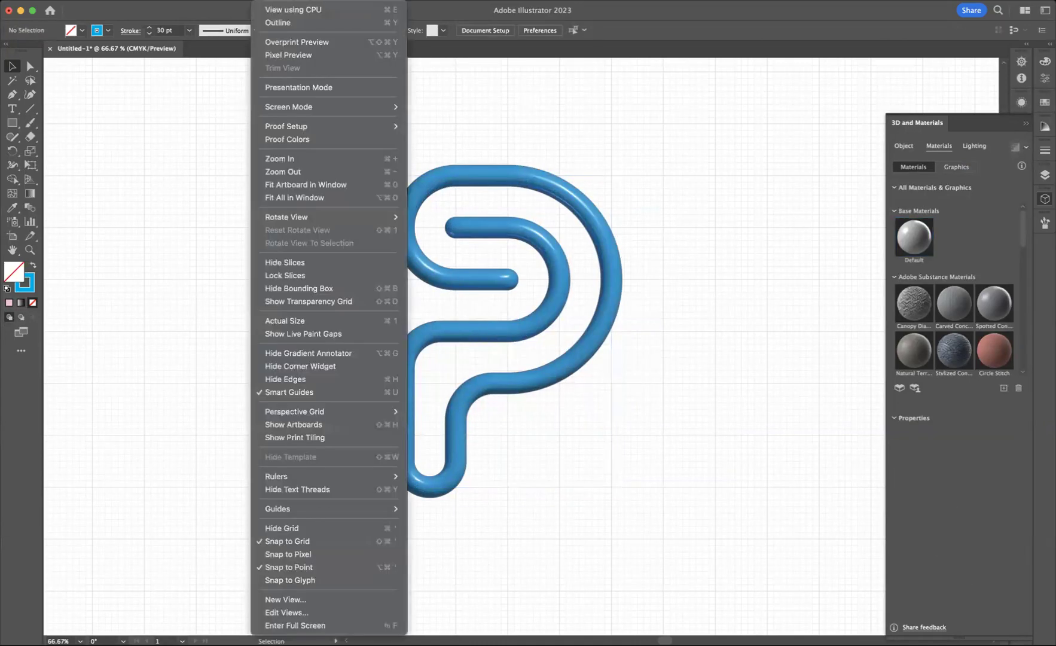
left_click(282, 528)
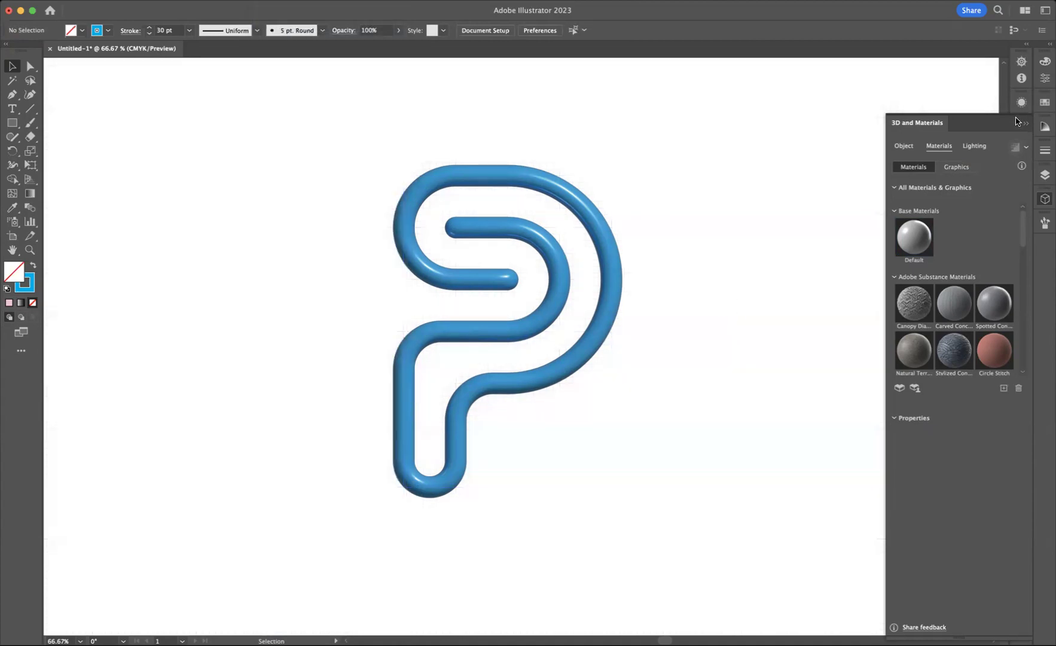
left_click(1025, 122)
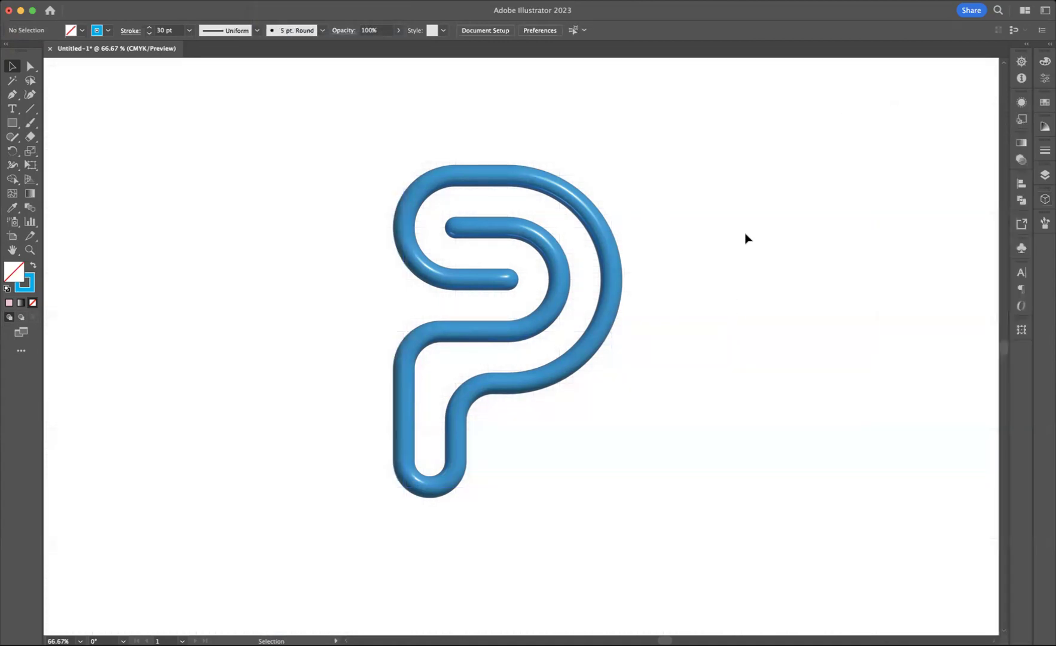
key("space")
left_click_drag(729, 276, 741, 287)
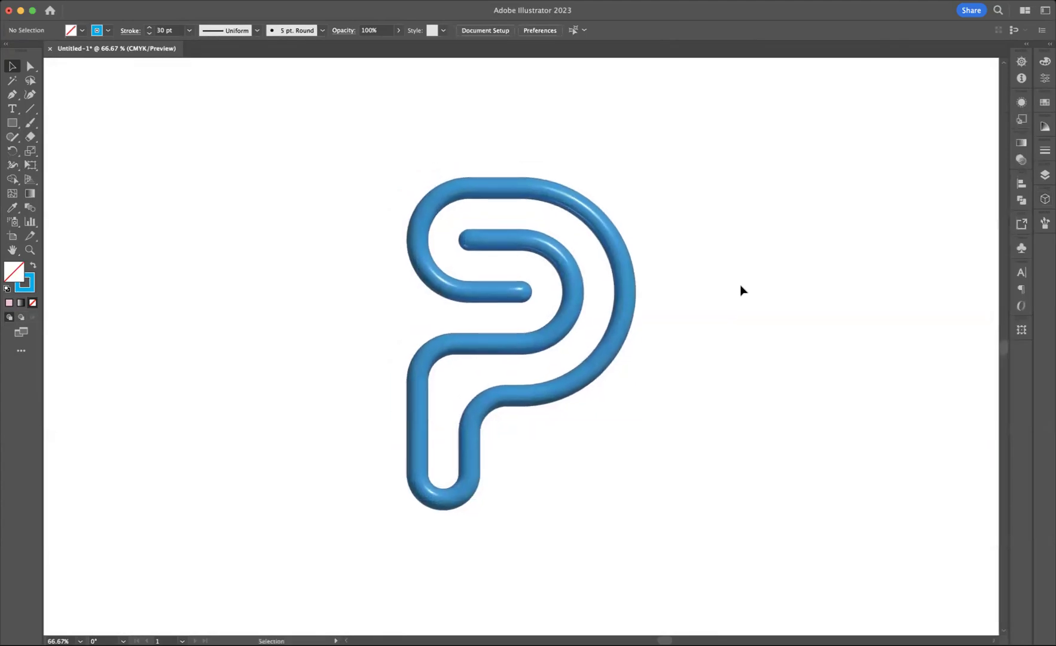